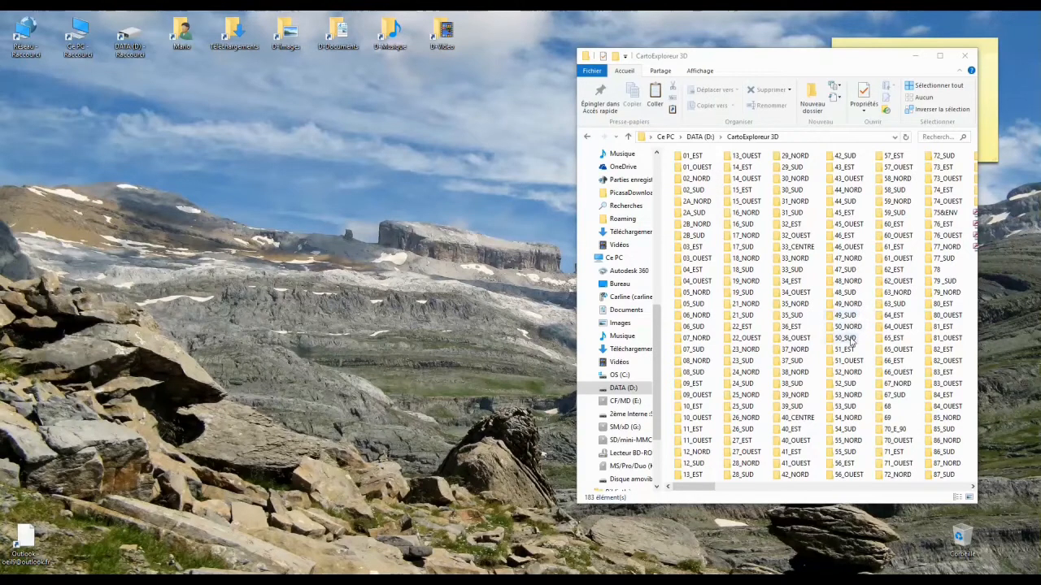
- Copy the 50_SUD folder from D:\CartoExploreur 3D into C:\Program Files (x86)\Bayo\Pays\France\CartoExploreur 3D
{"action": "right_click", "coordinate": [850, 342]}
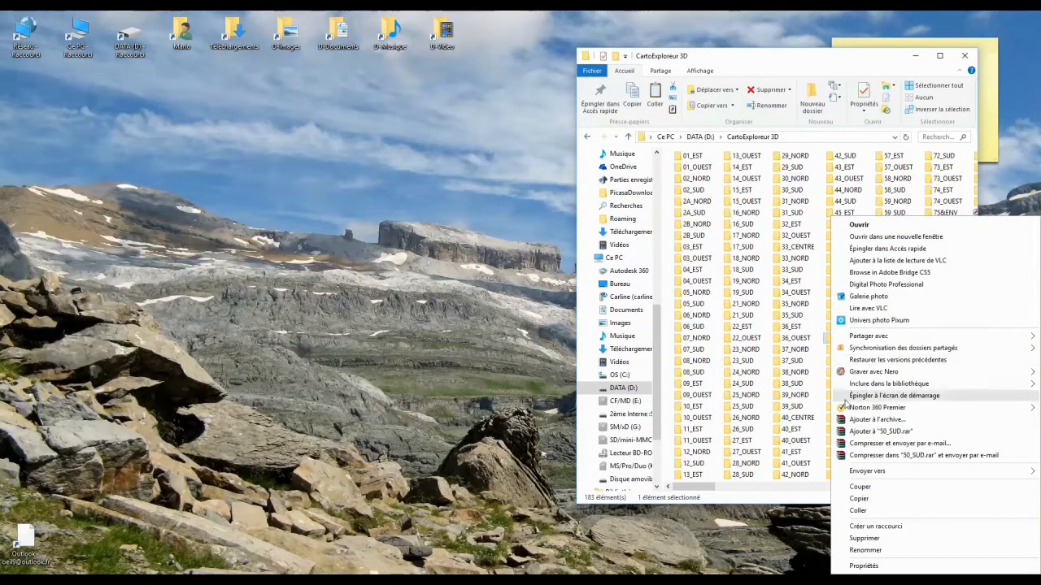
{"action": "left_click", "coordinate": [859, 498]}
{"action": "double_click", "coordinate": [81, 29]}
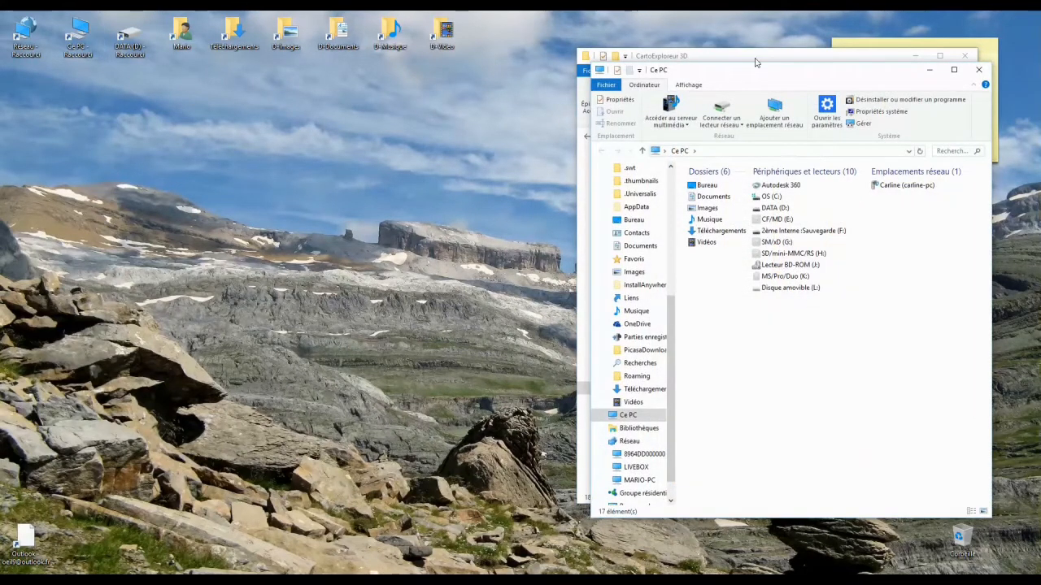
{"action": "left_click_drag", "start_coordinate": [764, 77], "coordinate": [297, 92]}
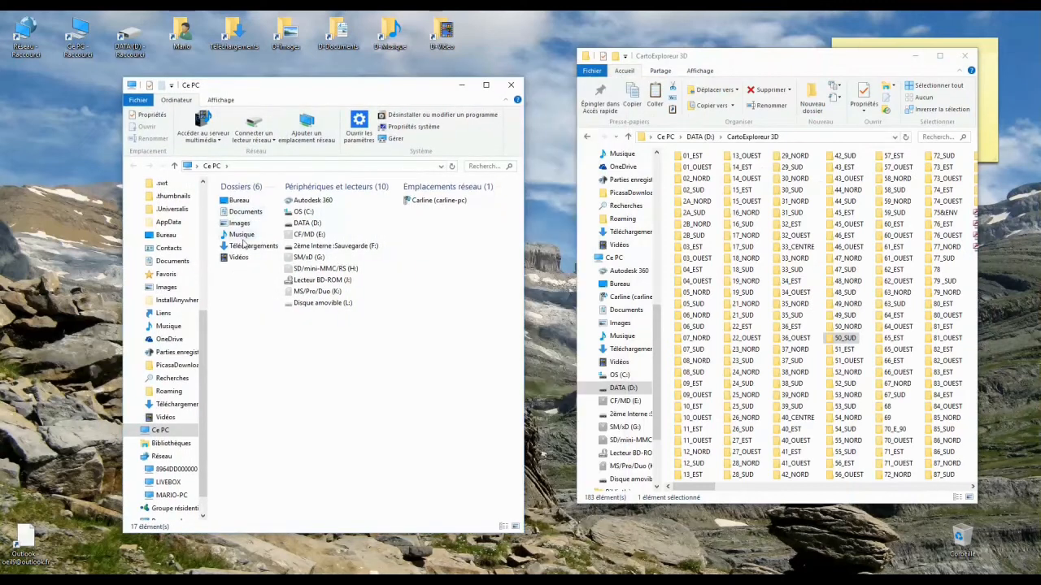
{"action": "double_click", "coordinate": [298, 213]}
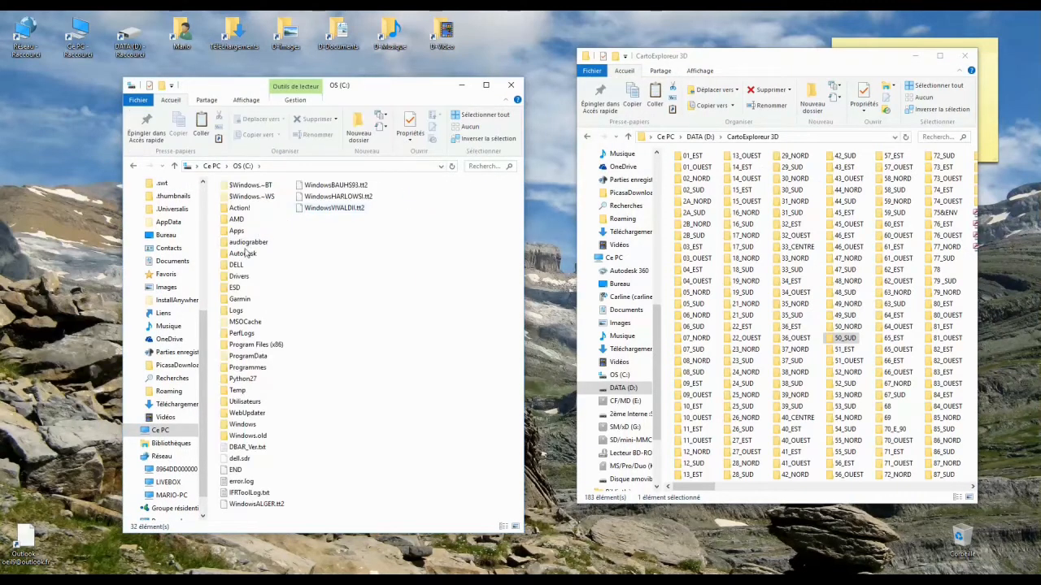
{"action": "double_click", "coordinate": [241, 346]}
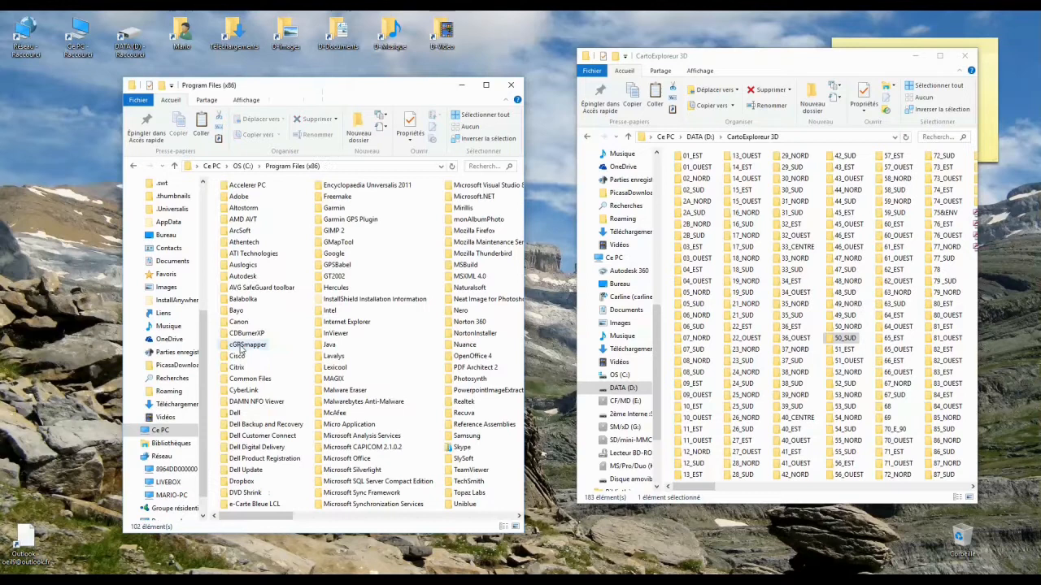
{"action": "double_click", "coordinate": [236, 310]}
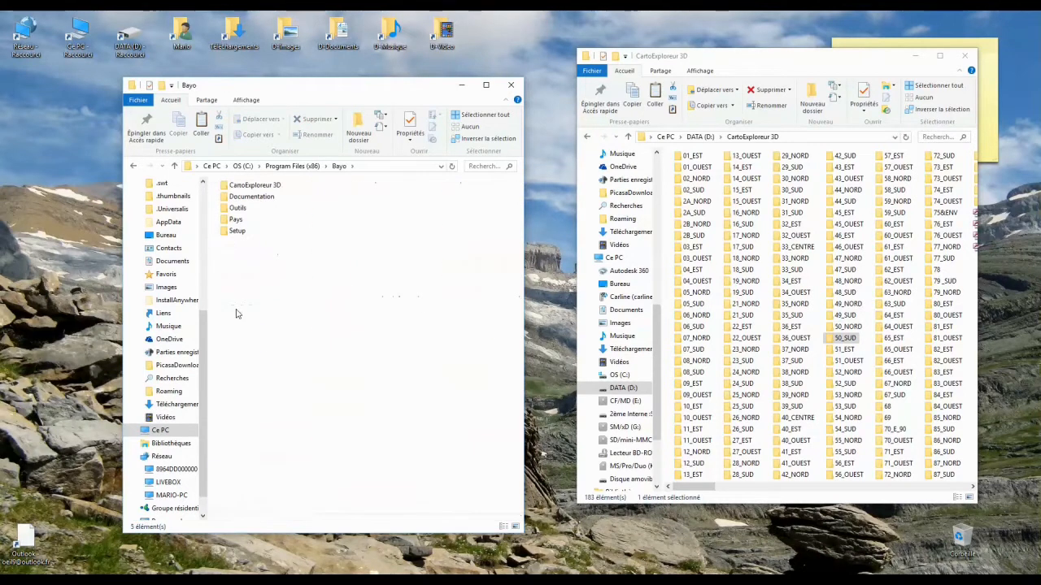
{"action": "double_click", "coordinate": [234, 220]}
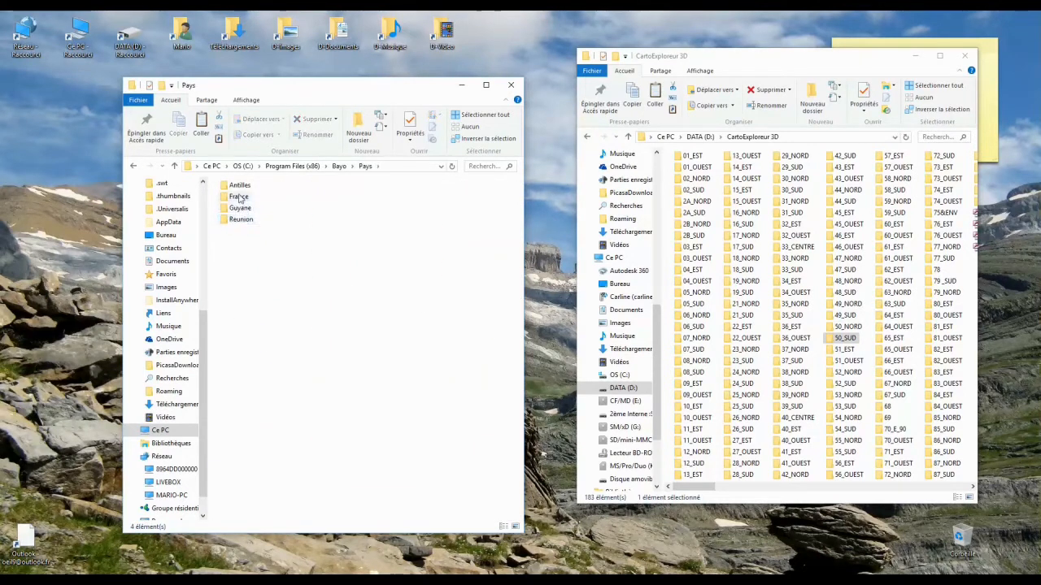
{"action": "double_click", "coordinate": [238, 197]}
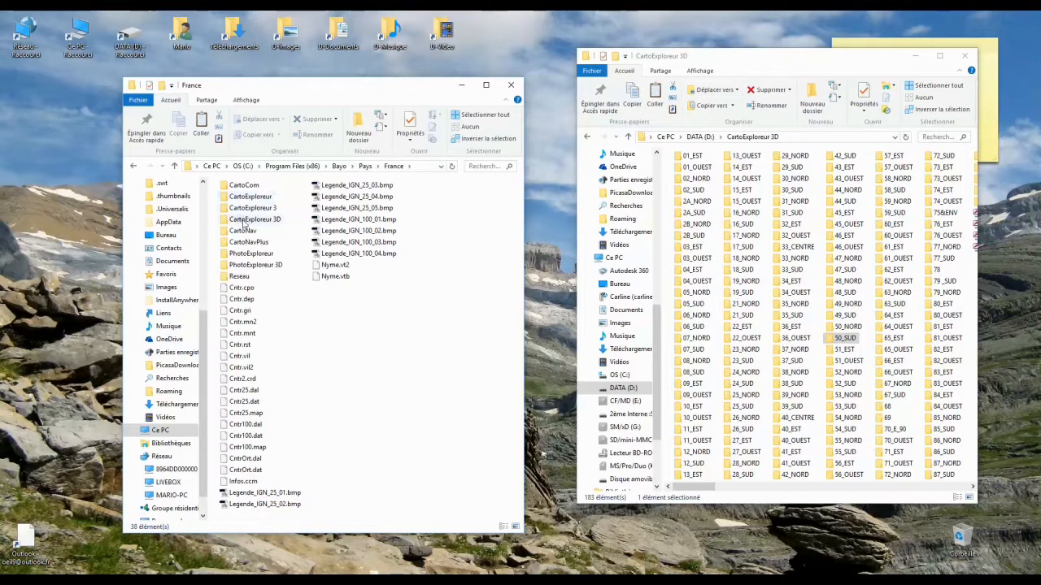
{"action": "double_click", "coordinate": [244, 220]}
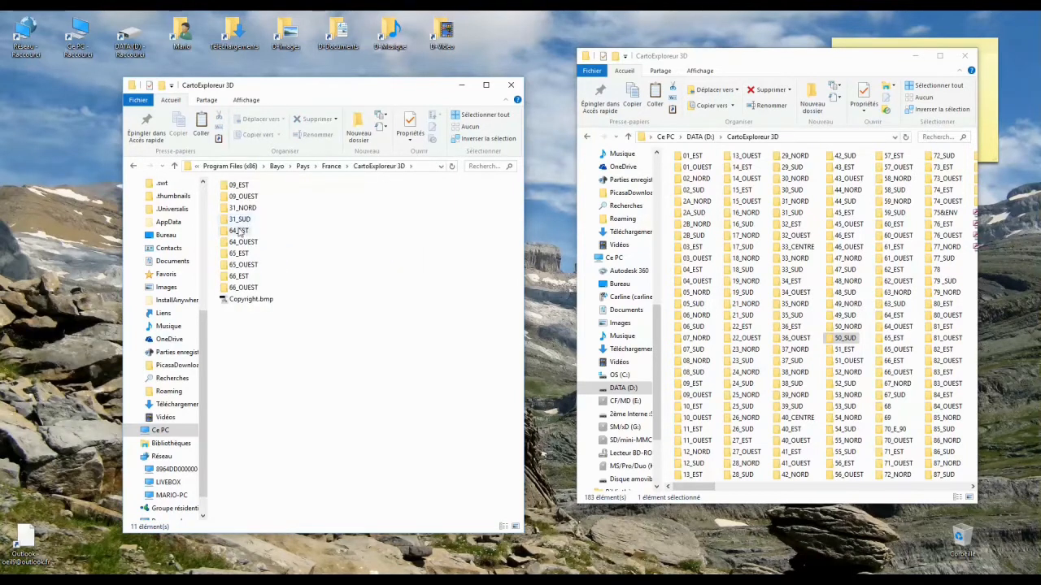
{"action": "right_click", "coordinate": [252, 350]}
{"action": "left_click", "coordinate": [280, 436]}
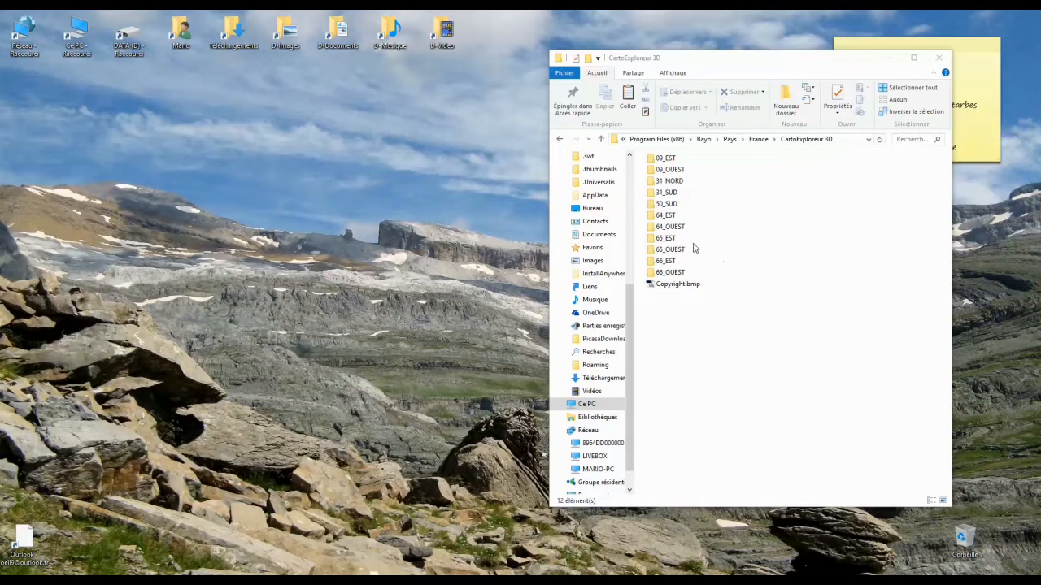
- Open the copied 50_SUD folder and run active_carto3d_v1_2.exe
{"action": "double_click", "coordinate": [651, 209]}
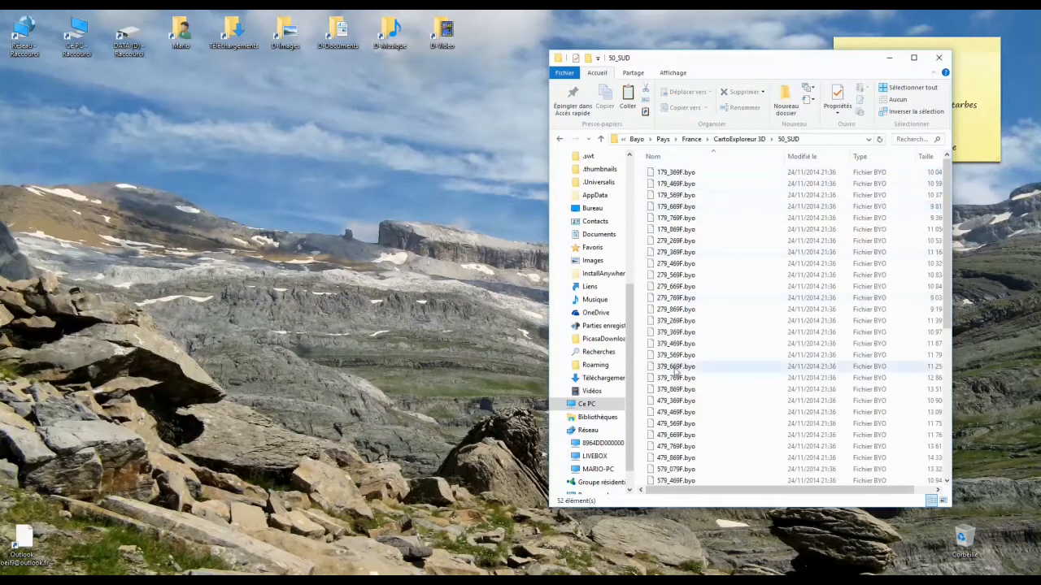
{"action": "left_click_drag", "start_coordinate": [945, 294], "coordinate": [945, 437]}
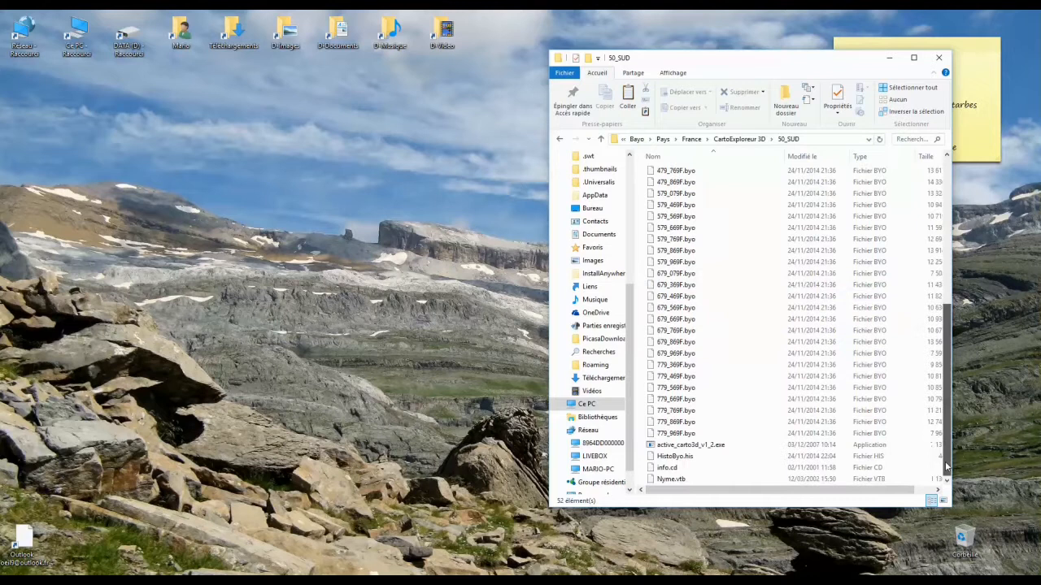
{"action": "double_click", "coordinate": [678, 448]}
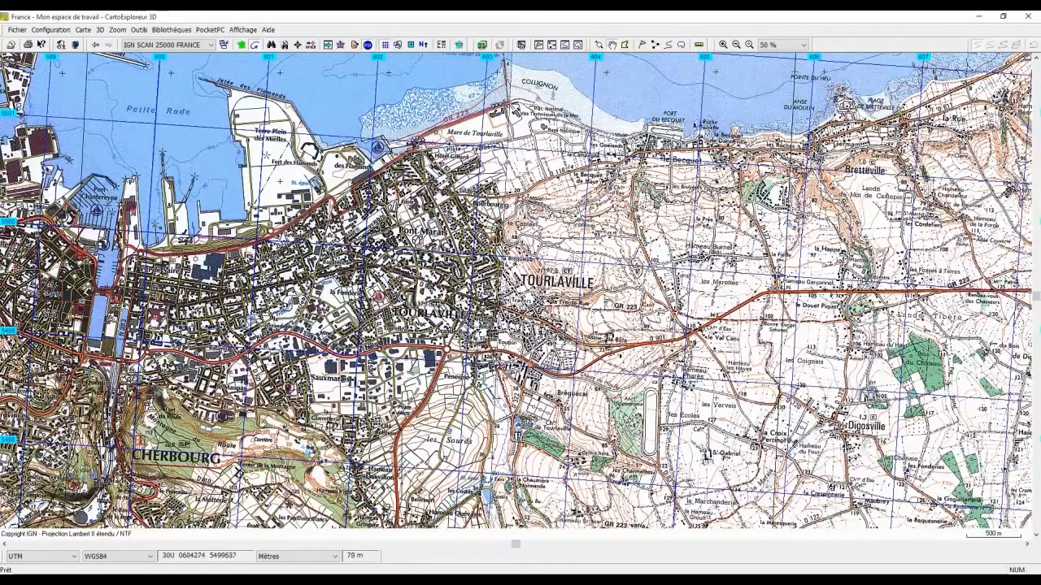
- Show the general map of France, add the CD 50 SUD on the Manche area, and close CartoExploreur 3D
{"action": "left_click", "coordinate": [241, 45]}
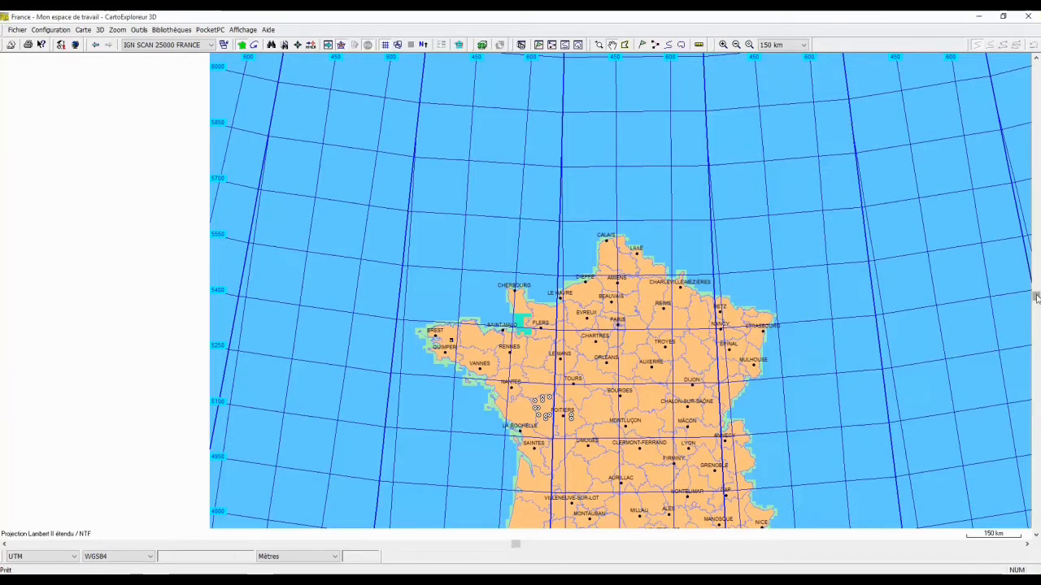
{"action": "left_click_drag", "start_coordinate": [1036, 297], "coordinate": [1036, 437]}
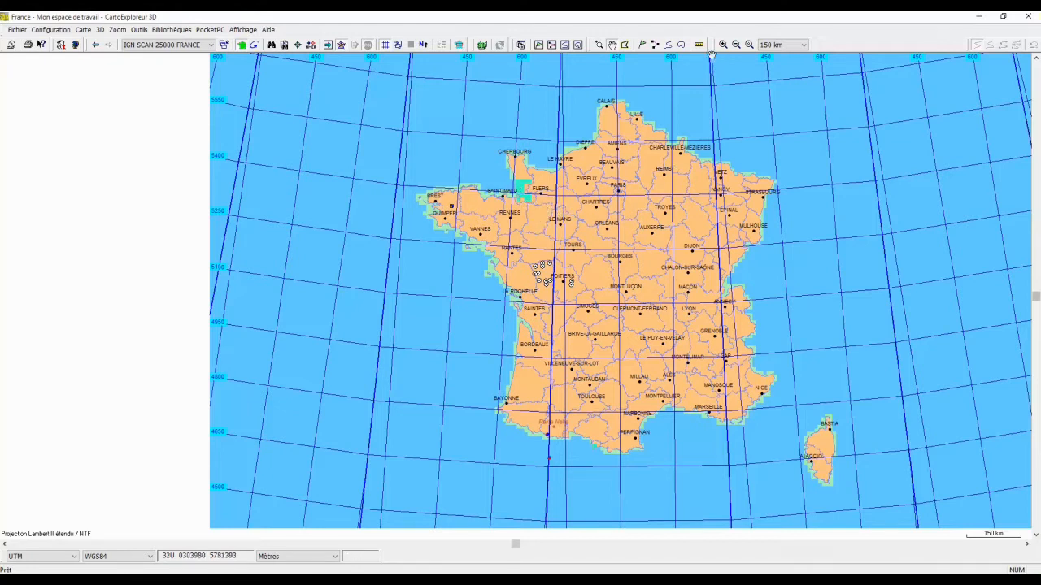
{"action": "left_click", "coordinate": [625, 47]}
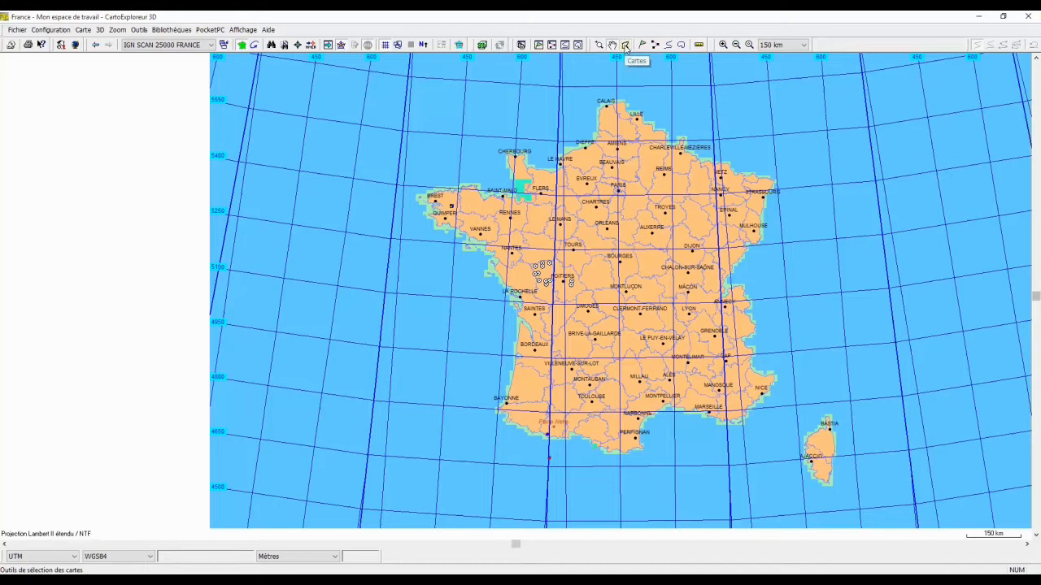
{"action": "right_click", "coordinate": [520, 190]}
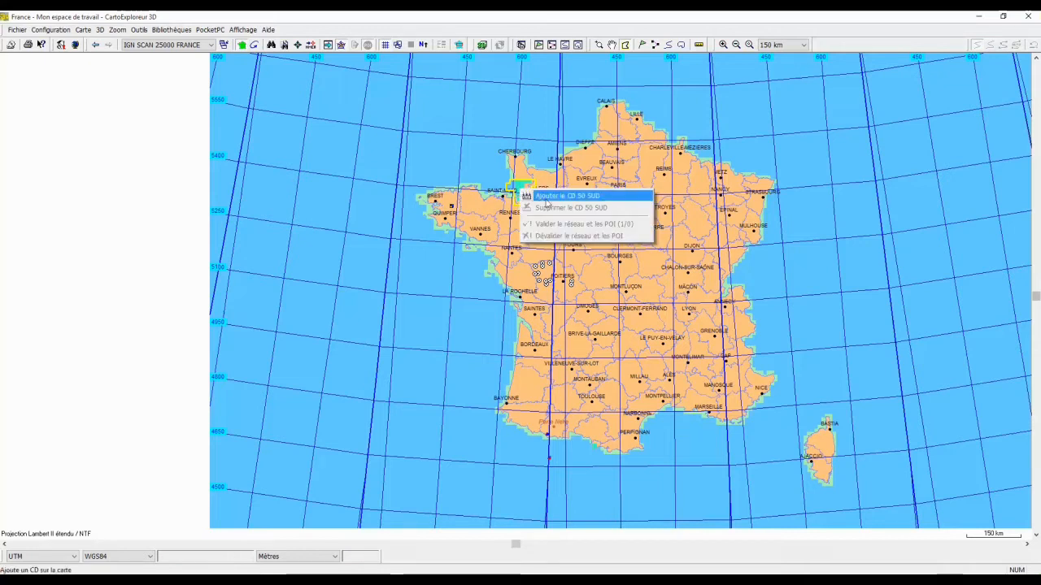
{"action": "left_click", "coordinate": [550, 197]}
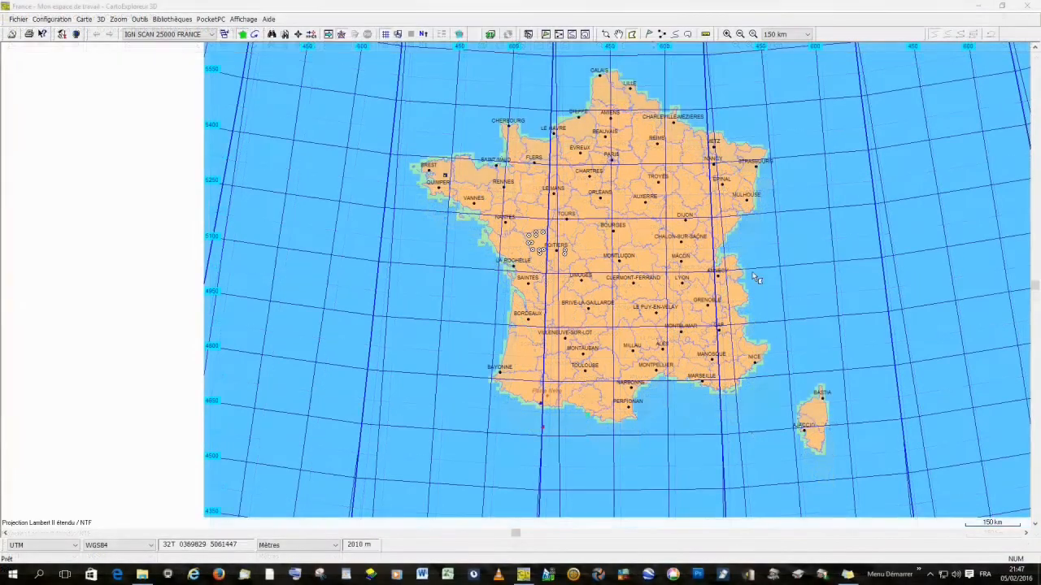
{"action": "left_click", "coordinate": [1027, 8]}
{"action": "left_click", "coordinate": [542, 312]}
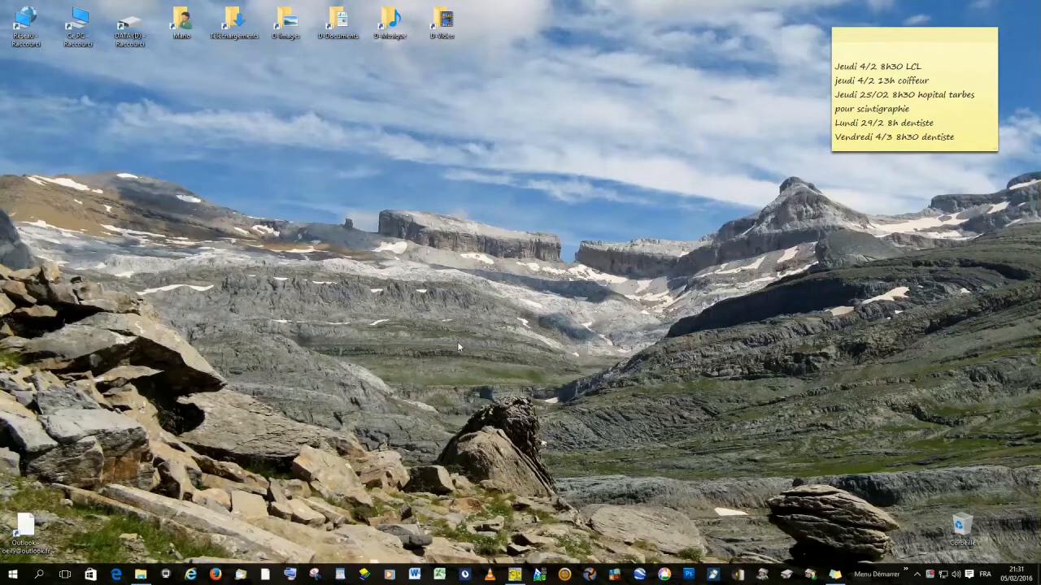
- Search for Exécuter and run regedit to open the Registry Editor
{"action": "left_click", "coordinate": [39, 576]}
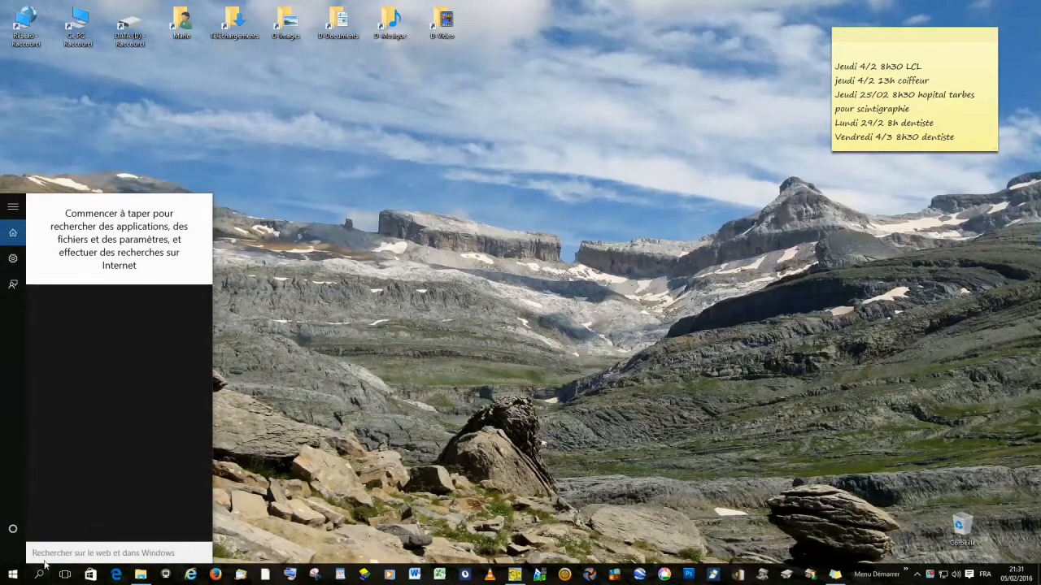
{"action": "type", "text": "ex"}
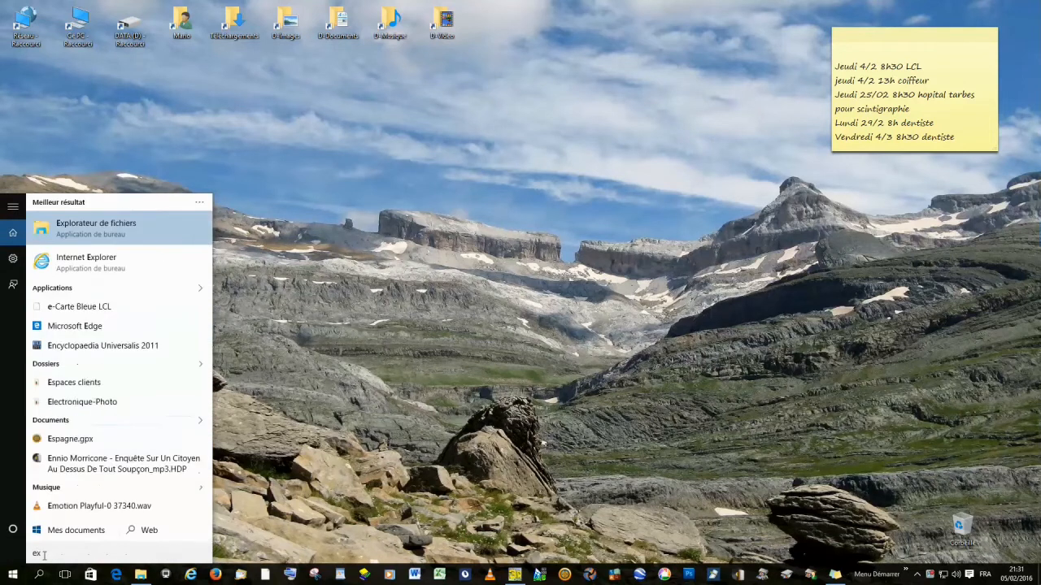
{"action": "type", "text": "ecuter"}
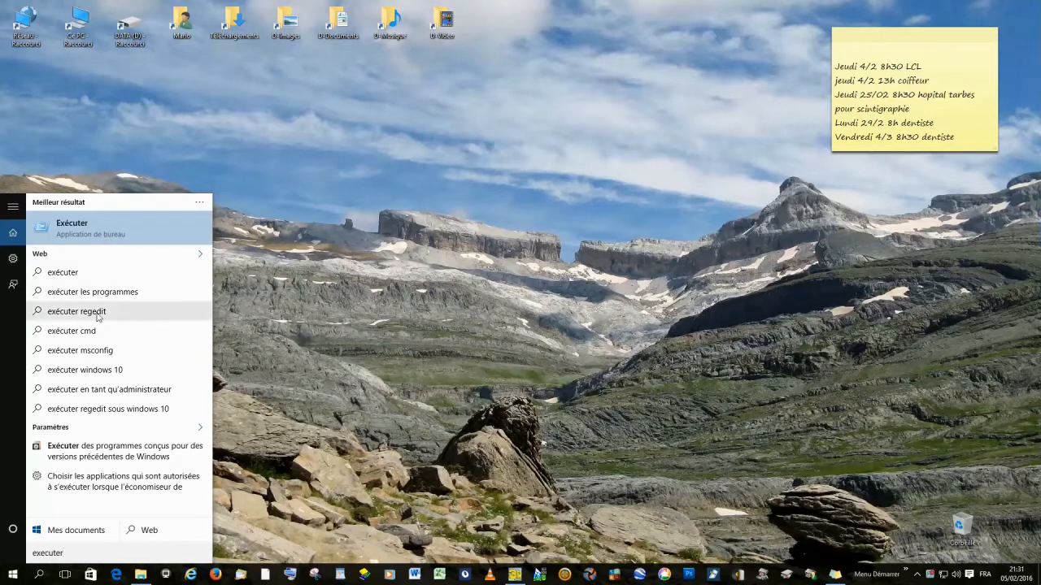
{"action": "left_click", "coordinate": [47, 232]}
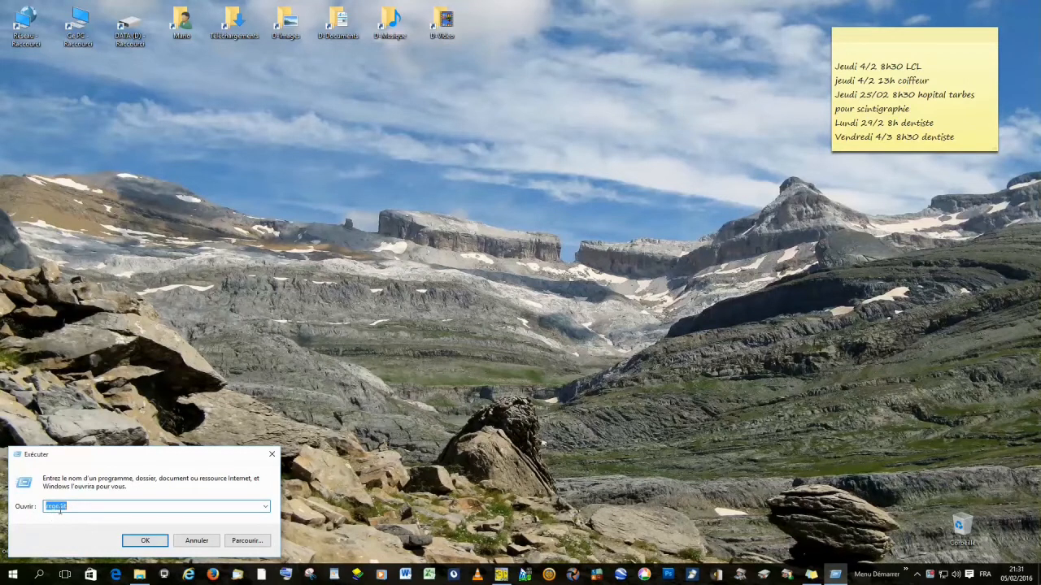
{"action": "left_click", "coordinate": [143, 541]}
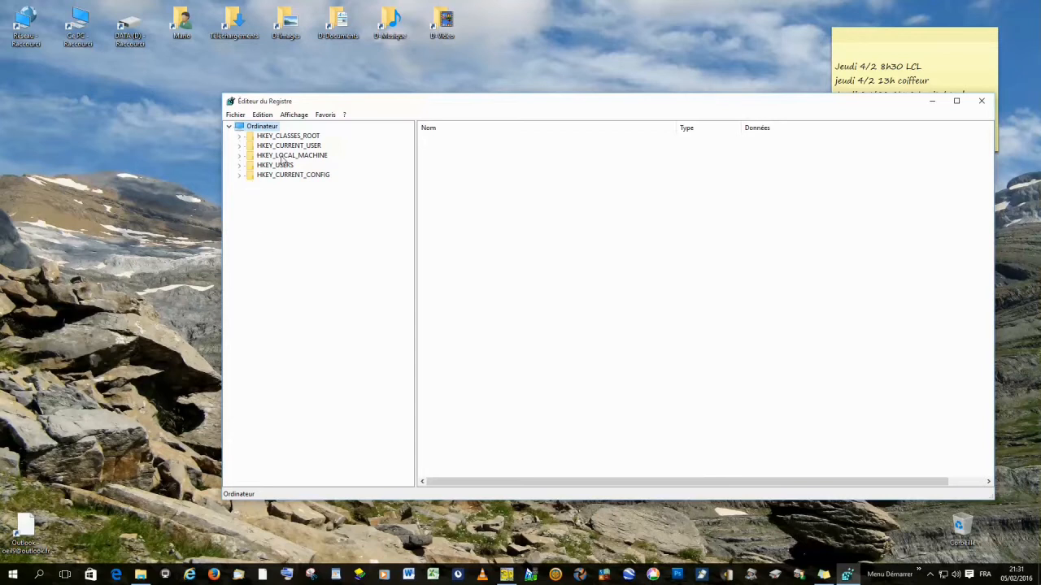
- Expand HKEY_LOCAL_MACHINE > SOFTWARE > Wow6432Node > Bayo > Pays > France and select the Cartes key
{"action": "left_click", "coordinate": [239, 155]}
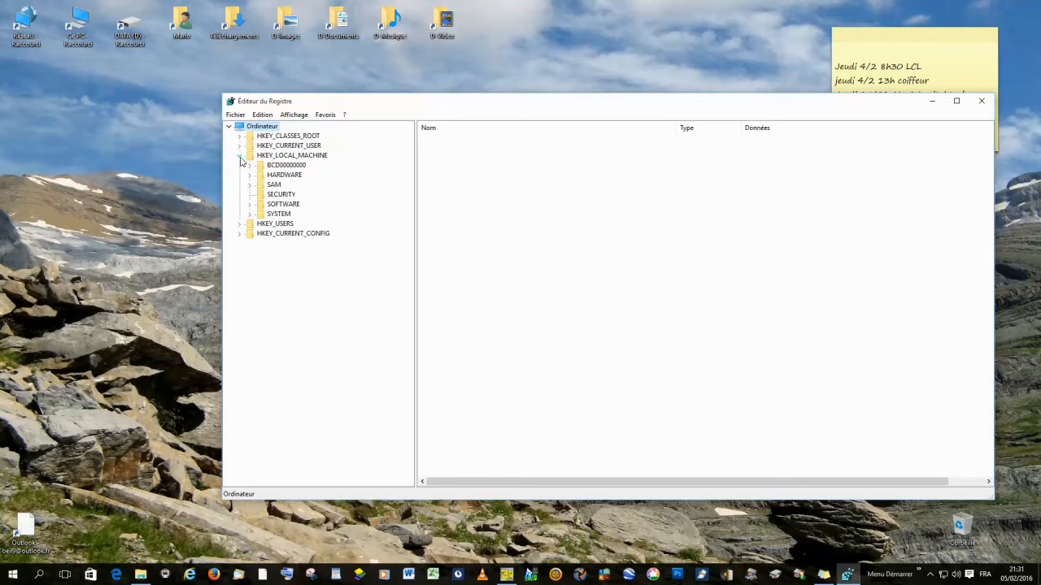
{"action": "left_click", "coordinate": [250, 204]}
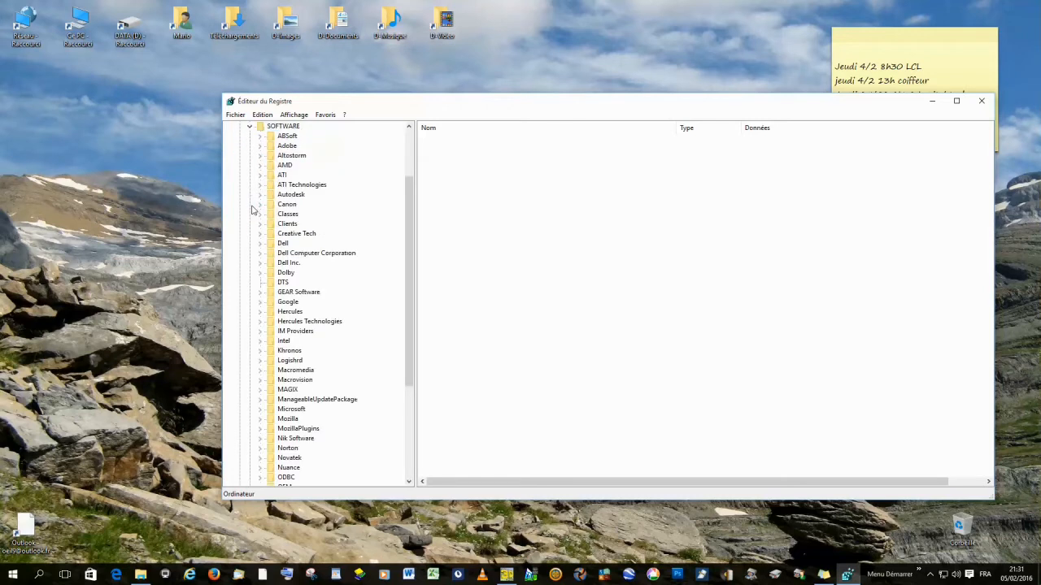
{"action": "left_click_drag", "start_coordinate": [412, 237], "coordinate": [413, 333]}
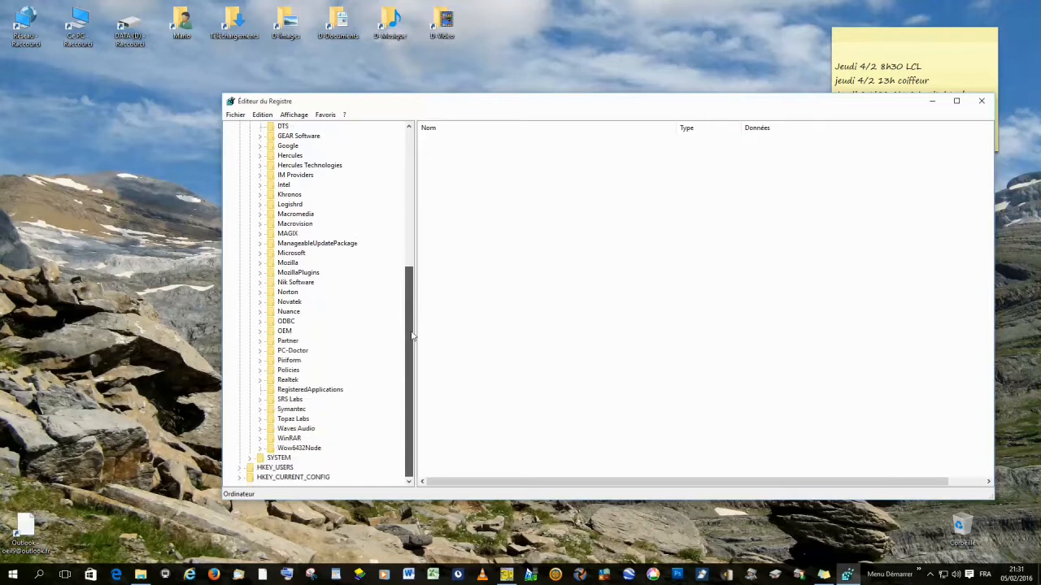
{"action": "left_click", "coordinate": [261, 448]}
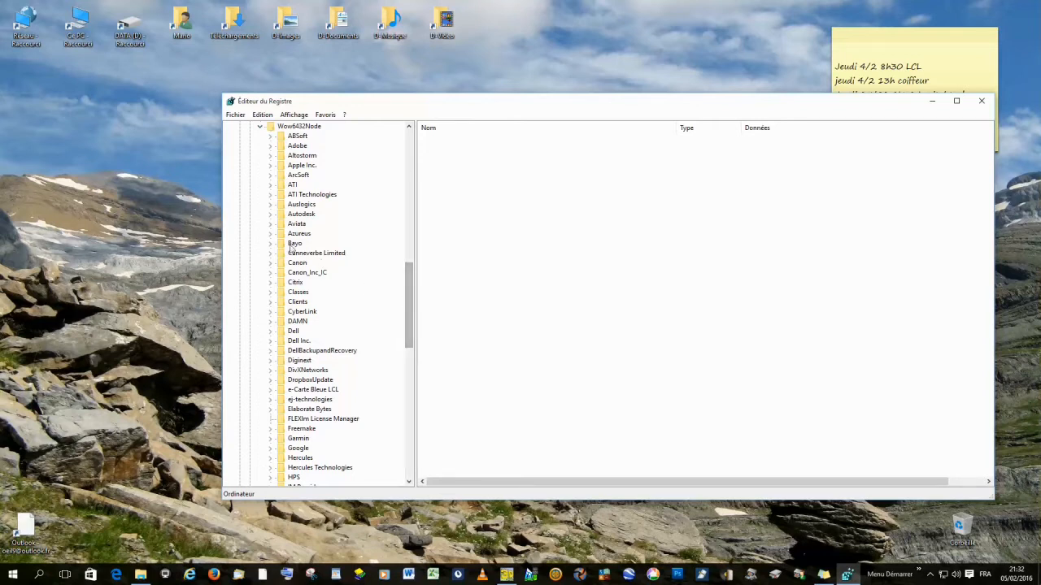
{"action": "left_click", "coordinate": [271, 244]}
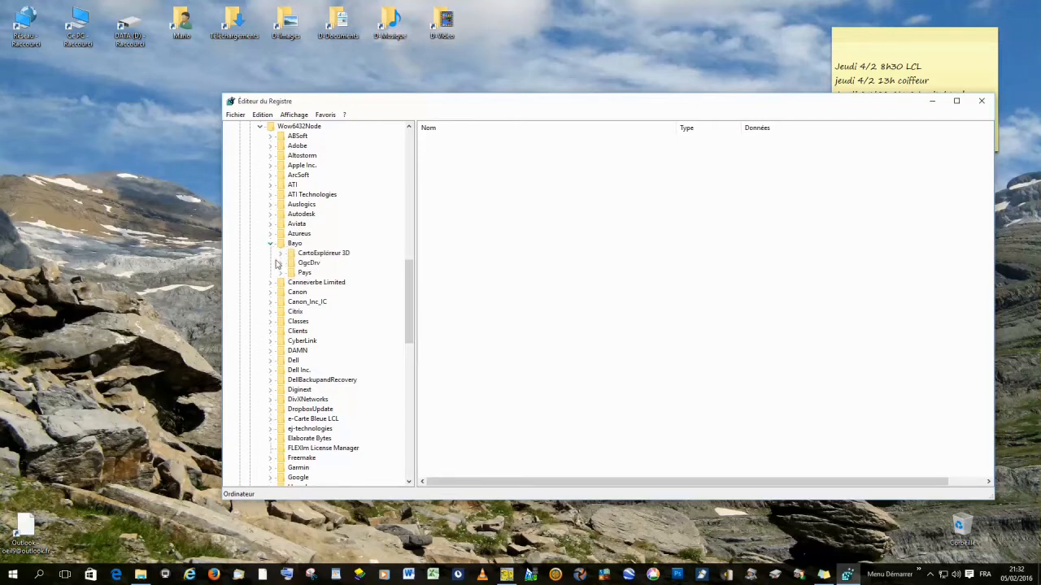
{"action": "left_click", "coordinate": [282, 274]}
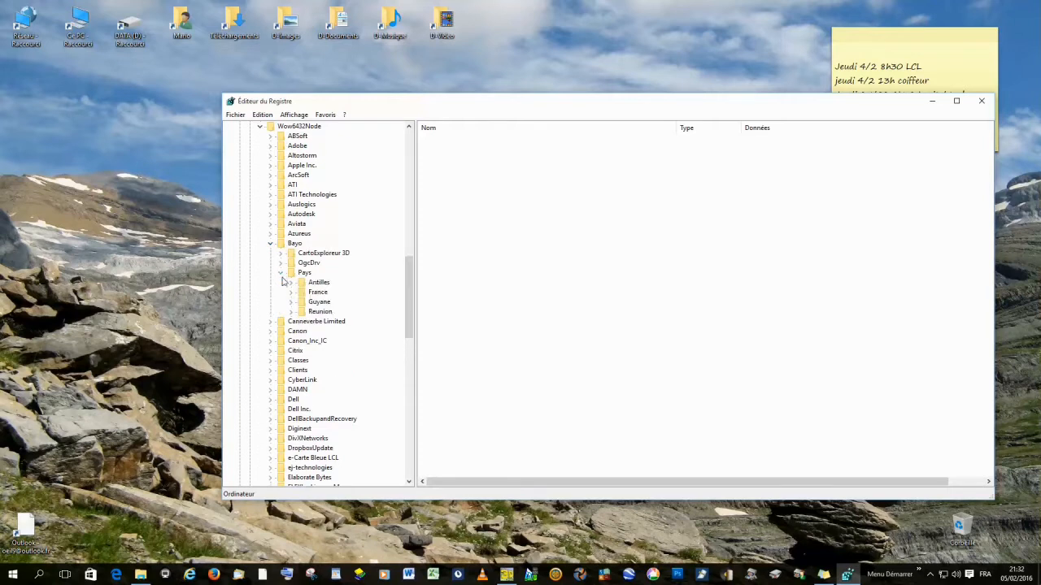
{"action": "left_click", "coordinate": [291, 292]}
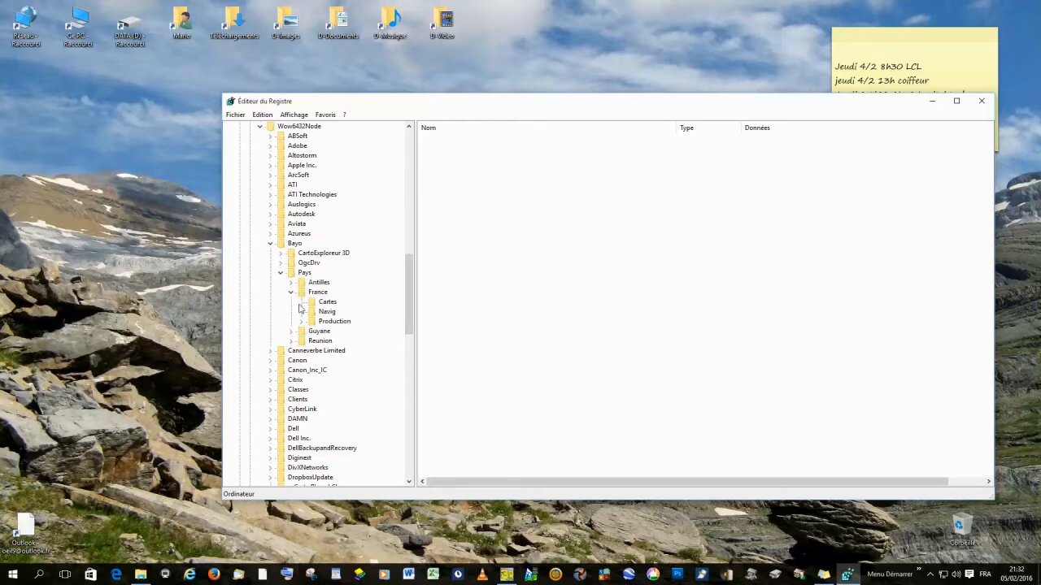
{"action": "left_click", "coordinate": [317, 303]}
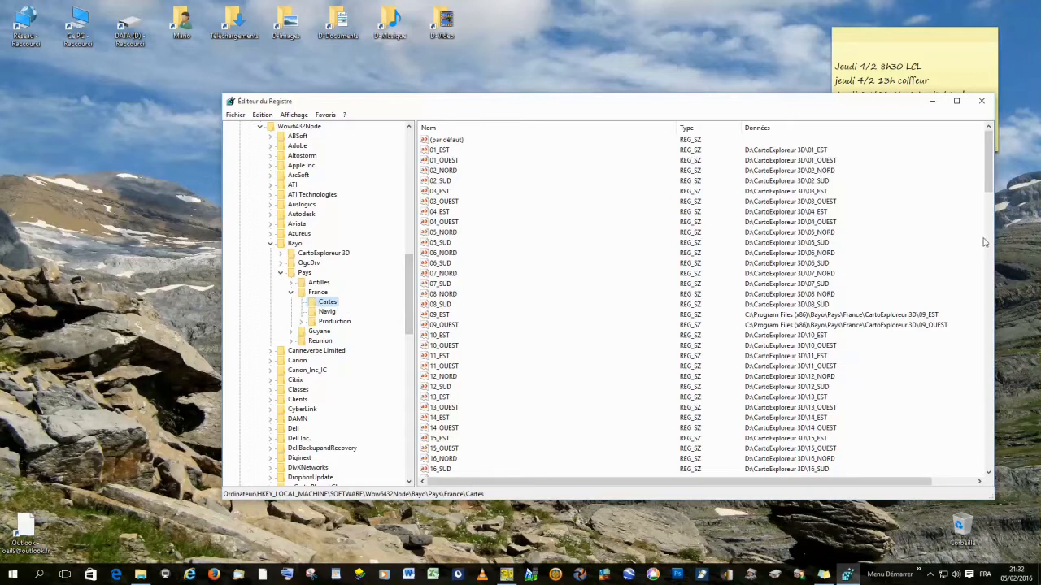
- Copy the data path of the 50_NORD registry value, then close its edit dialog
{"action": "left_click_drag", "start_coordinate": [991, 177], "coordinate": [989, 194]}
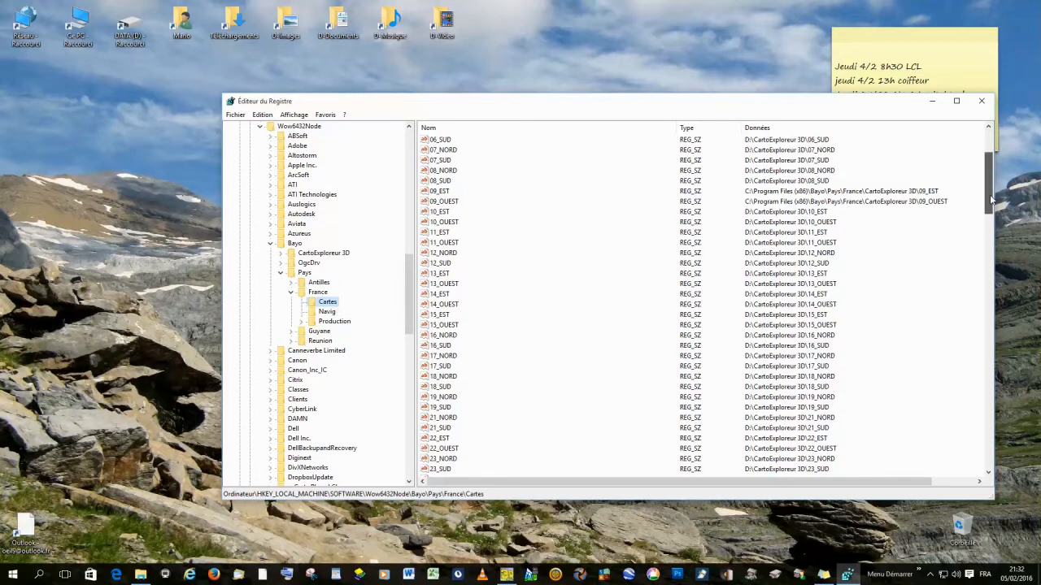
{"action": "left_click_drag", "start_coordinate": [990, 194], "coordinate": [1008, 358]}
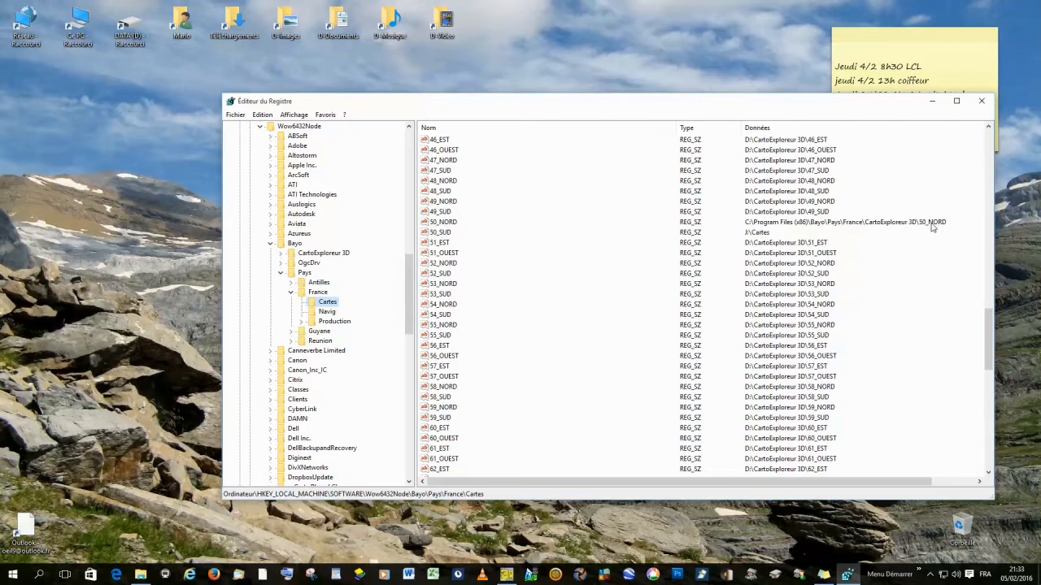
{"action": "right_click", "coordinate": [448, 225]}
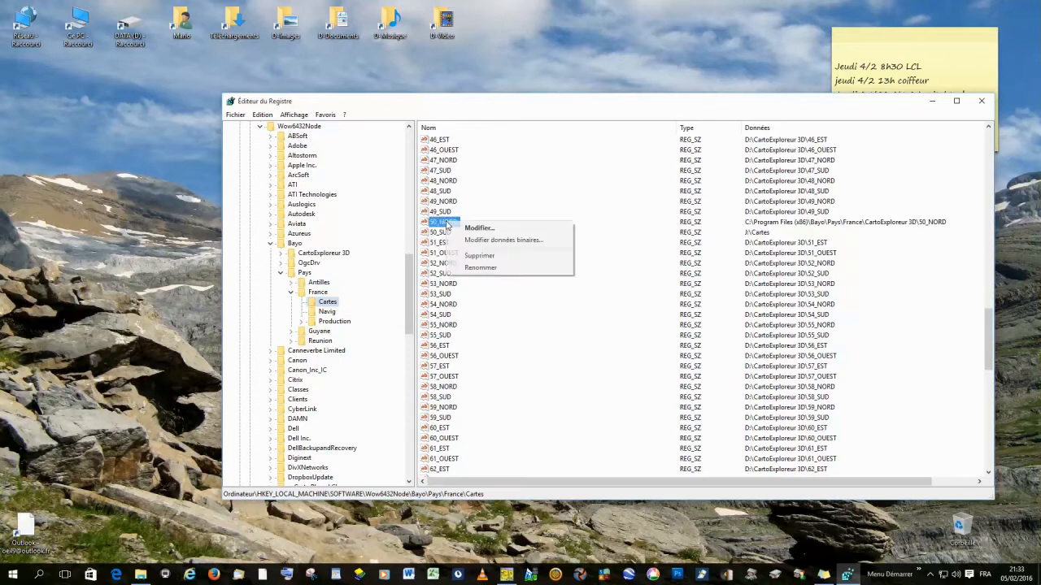
{"action": "left_click", "coordinate": [470, 231]}
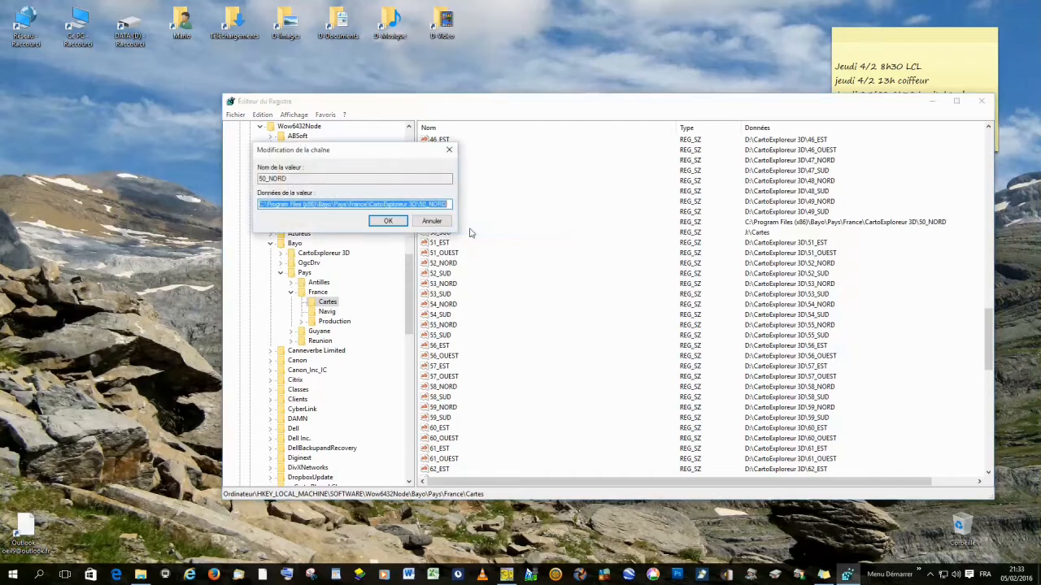
{"action": "right_click", "coordinate": [350, 204]}
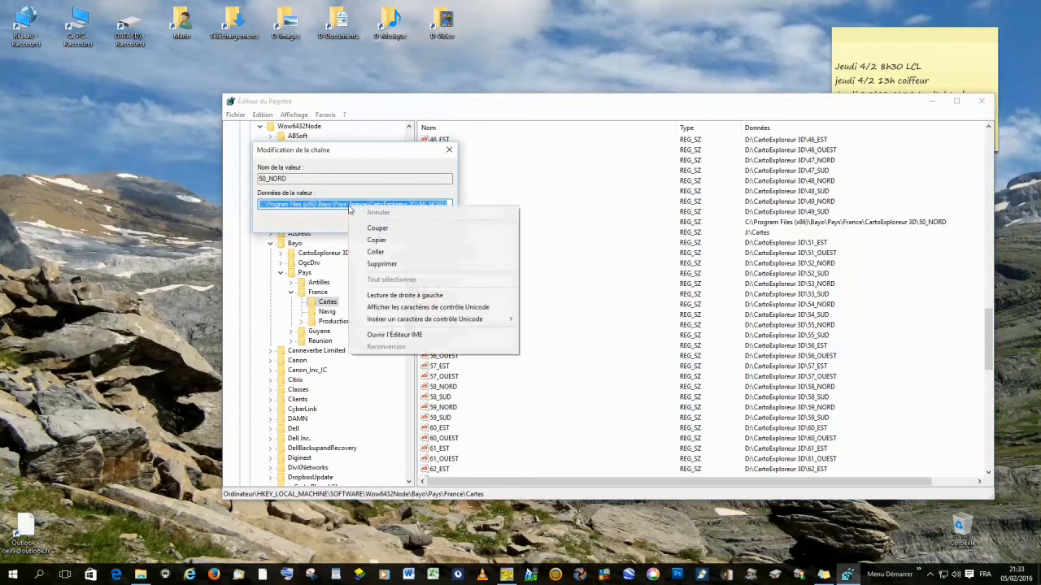
{"action": "left_click", "coordinate": [376, 244]}
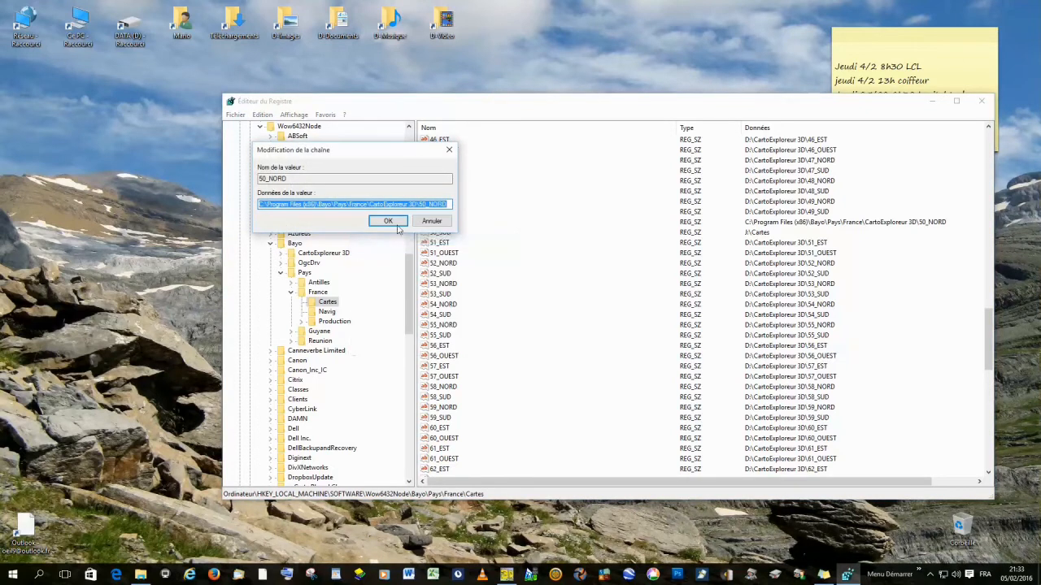
{"action": "left_click", "coordinate": [422, 222]}
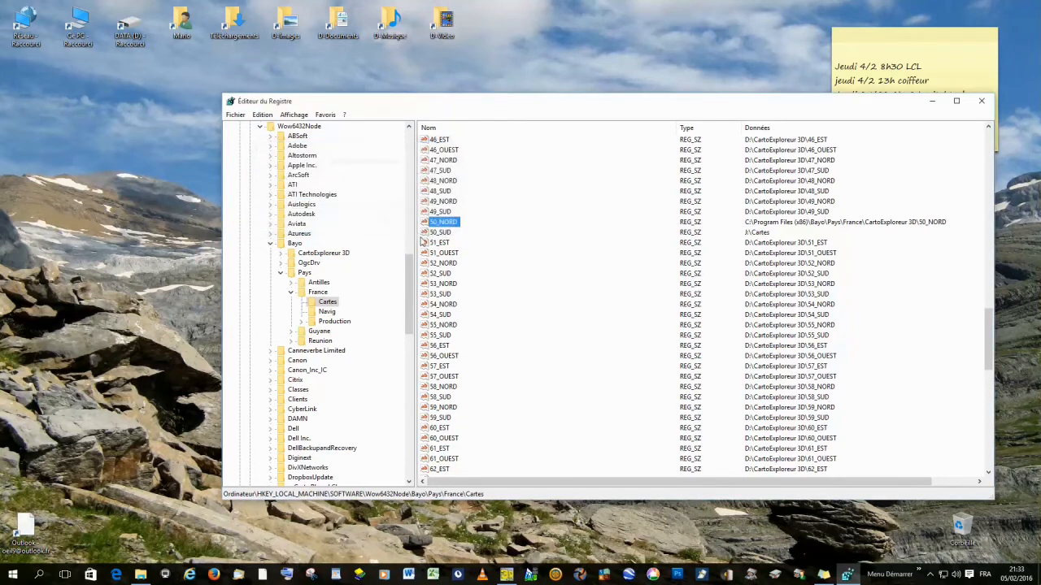
- Set the 50_SUD value's data to C:\Program Files (x86)\Bayo\Pays\France\CartoExploreur 3D\50_SUD
{"action": "left_click", "coordinate": [441, 234]}
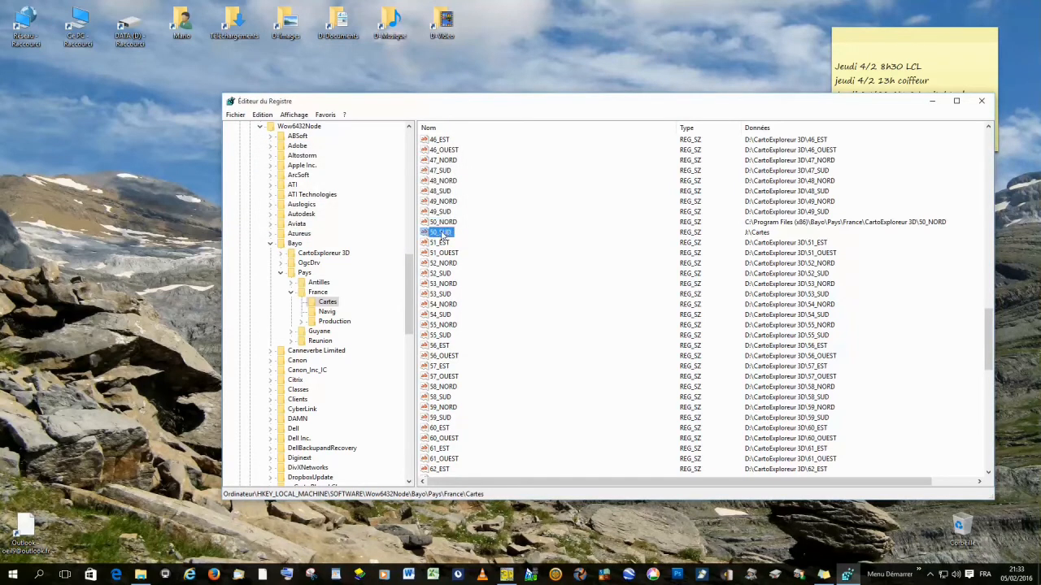
{"action": "right_click", "coordinate": [442, 234]}
{"action": "left_click", "coordinate": [468, 240]}
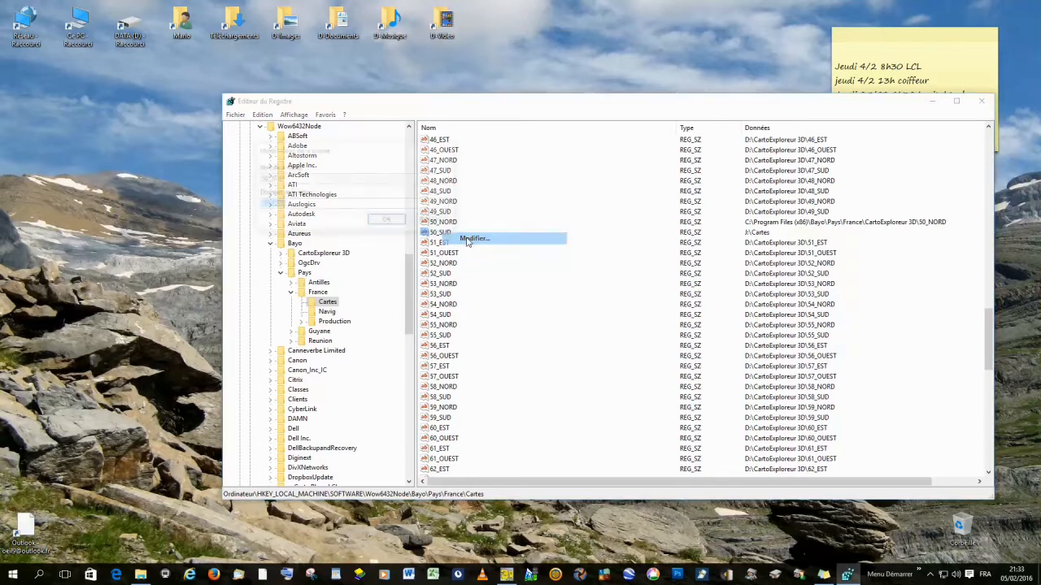
{"action": "right_click", "coordinate": [291, 212]}
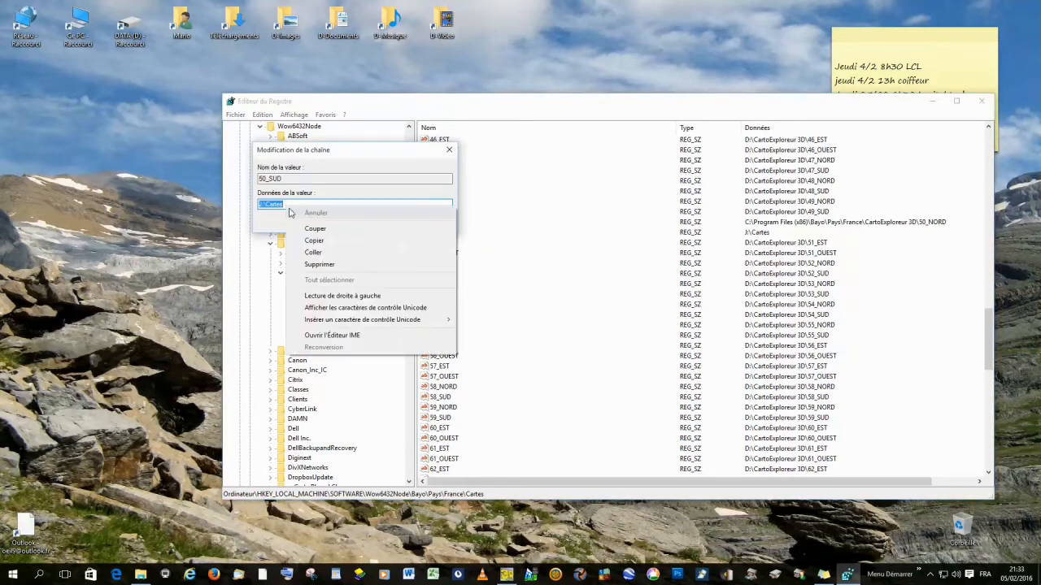
{"action": "left_click", "coordinate": [314, 252]}
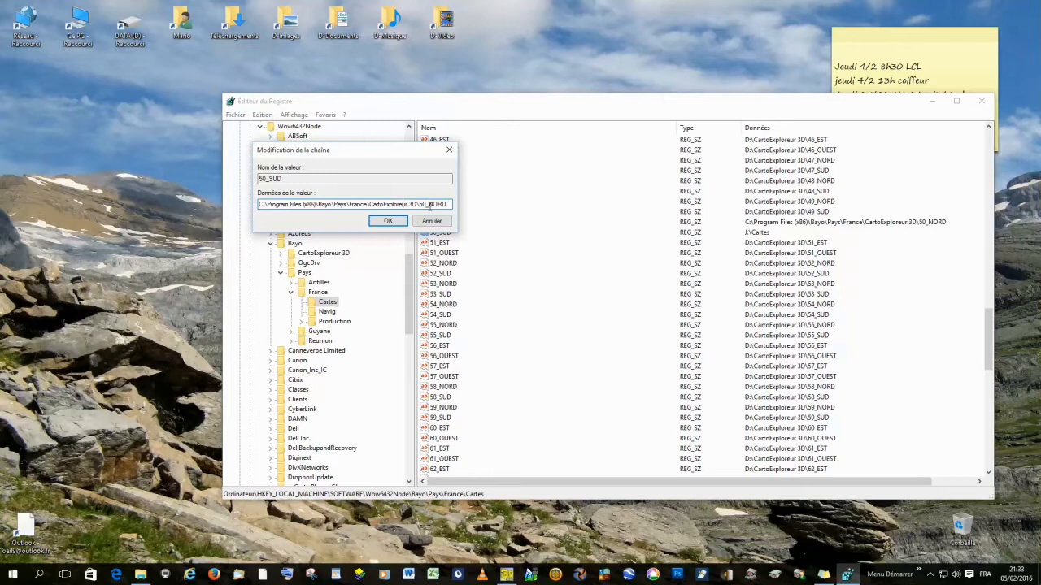
{"action": "left_click_drag", "start_coordinate": [429, 204], "coordinate": [441, 205]}
{"action": "type", "text": "SUD"}
{"action": "left_click", "coordinate": [388, 222]}
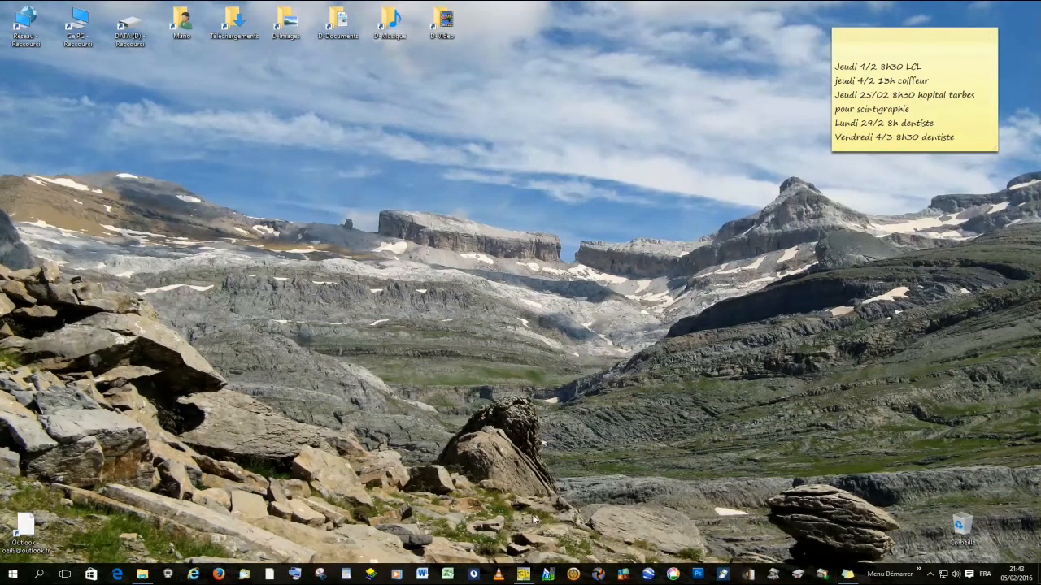
- Launch CartoExploreur 3D and open the detailed map of the Manche area with the map selection tool
{"action": "left_click", "coordinate": [523, 575]}
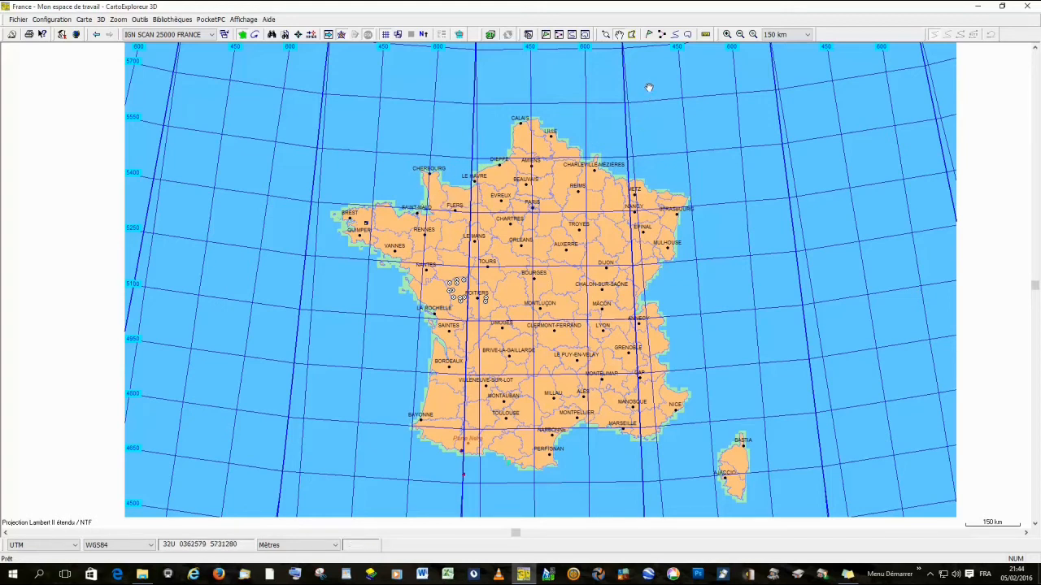
{"action": "left_click", "coordinate": [620, 35]}
{"action": "left_click_drag", "start_coordinate": [687, 91], "coordinate": [615, 91]}
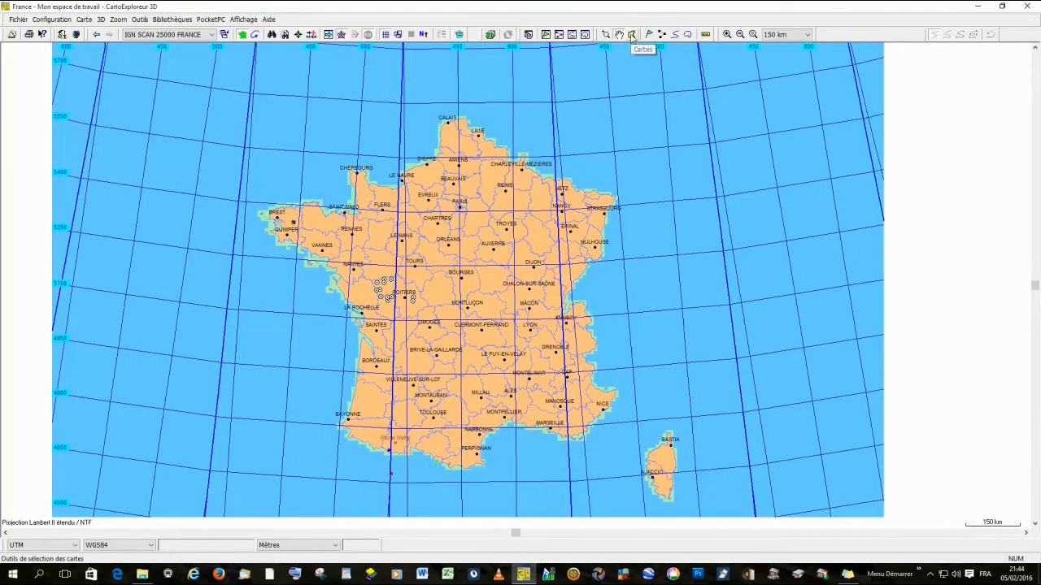
{"action": "left_click", "coordinate": [632, 37]}
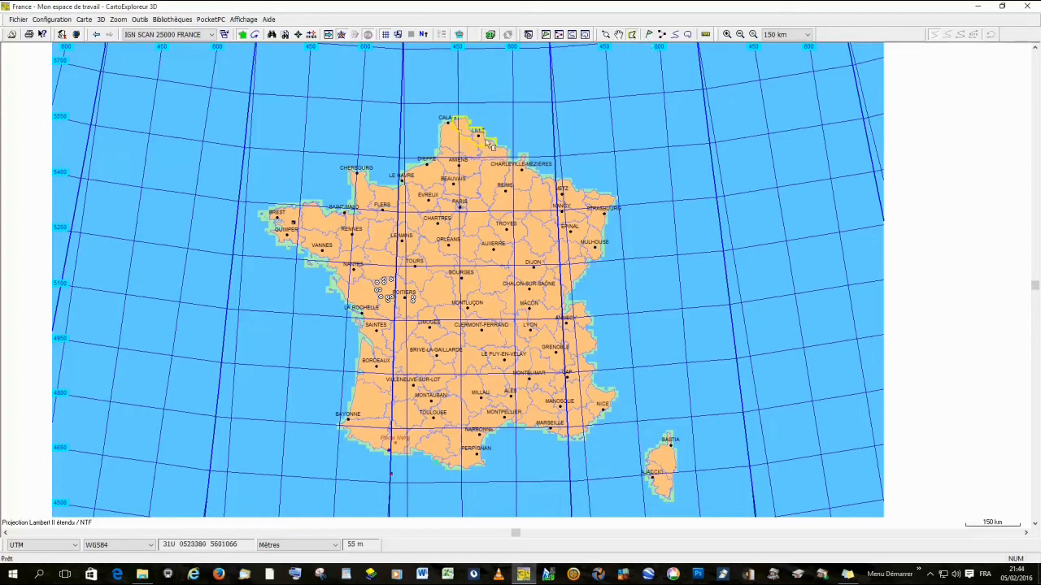
{"action": "left_click", "coordinate": [366, 208]}
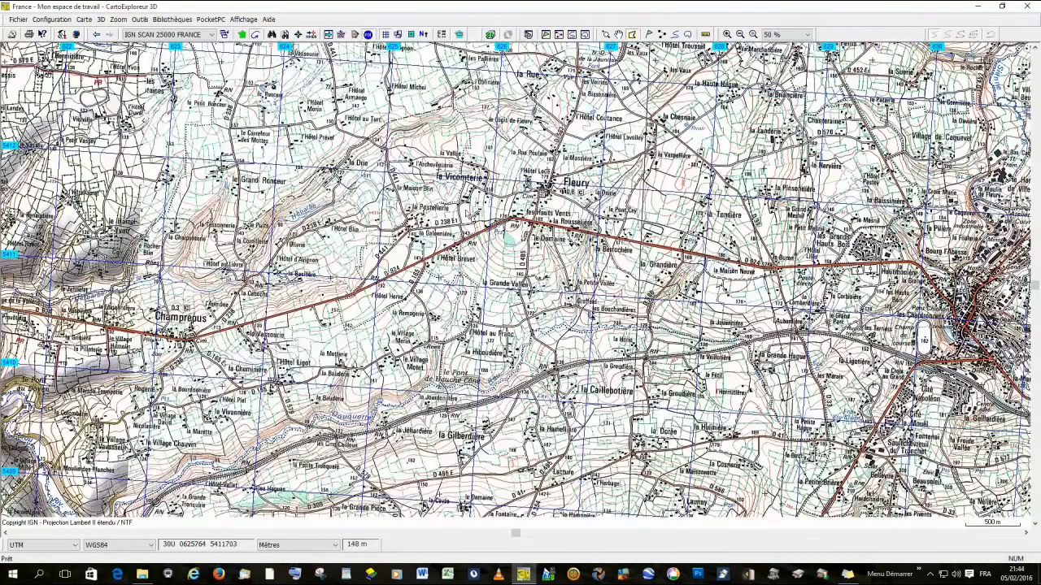